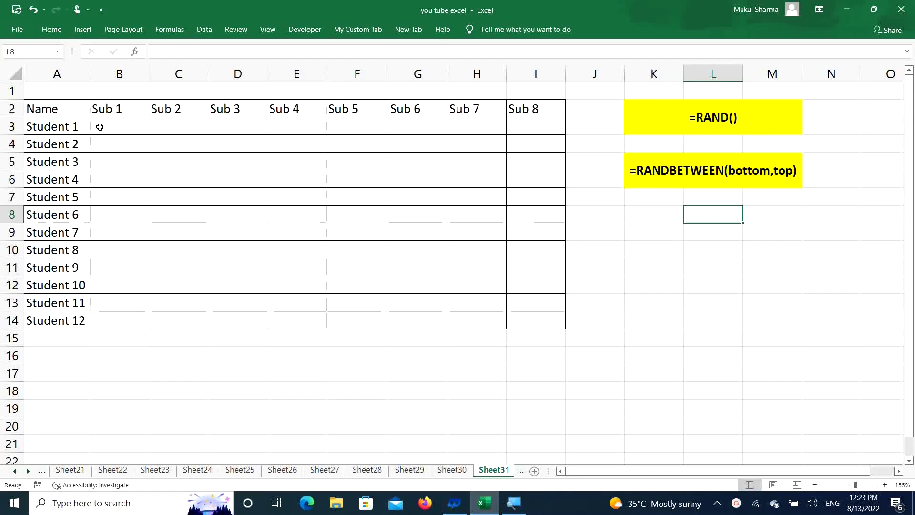
- Enter the trial marks 45, 68, 35 and 15 under Sub 1 for Students 1 to 4 and clear them again
{"action": "left_click_drag", "start_coordinate": [100, 127], "coordinate": [531, 327]}
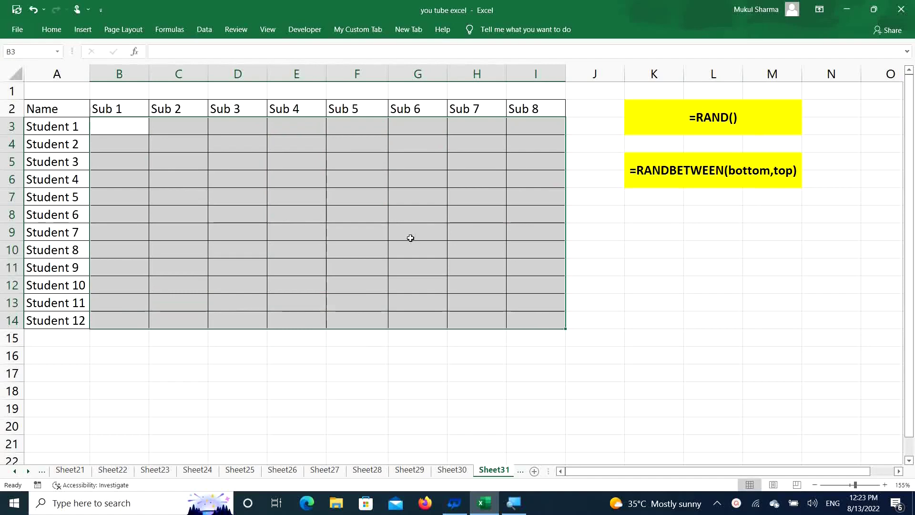
{"action": "type", "text": "45"}
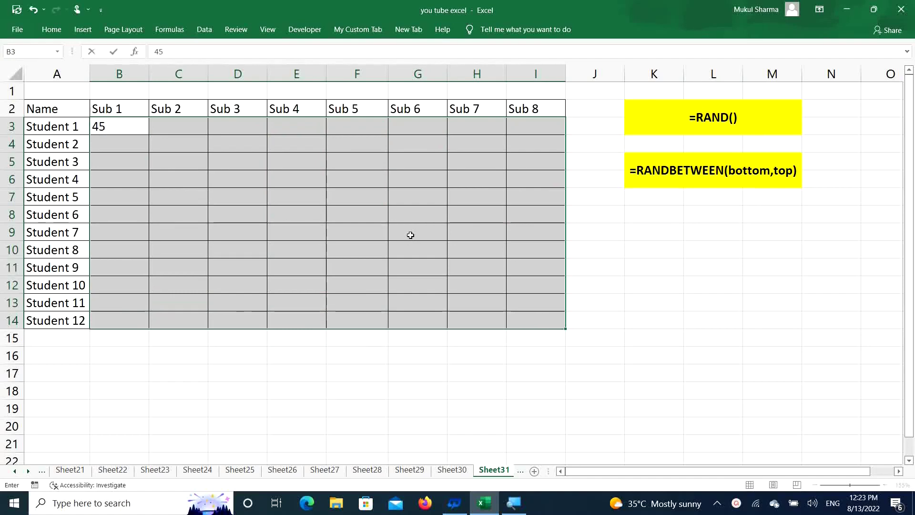
{"action": "key", "text": "Return"}
{"action": "type", "text": "68"}
{"action": "key", "text": "Return"}
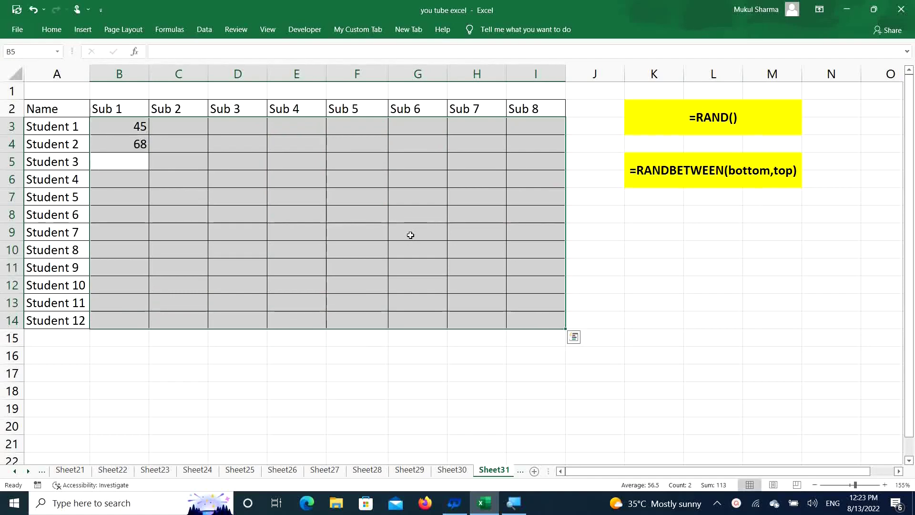
{"action": "type", "text": "35"}
{"action": "key", "text": "Return"}
{"action": "type", "text": "1"}
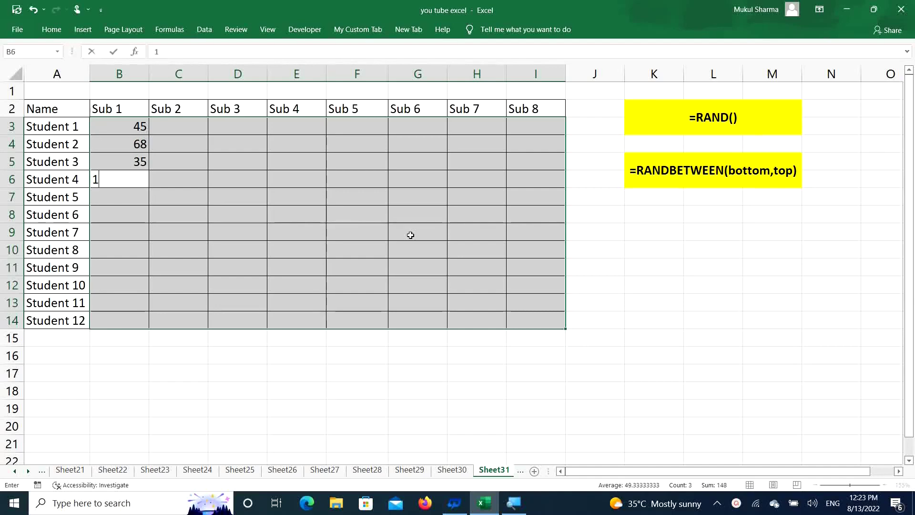
{"action": "type", "text": "5"}
{"action": "key", "text": "Return"}
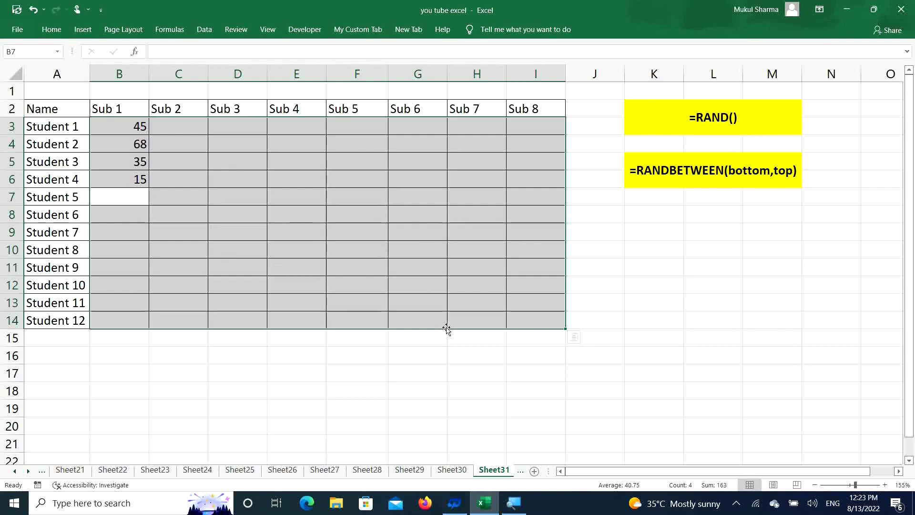
{"action": "key", "text": "Delete"}
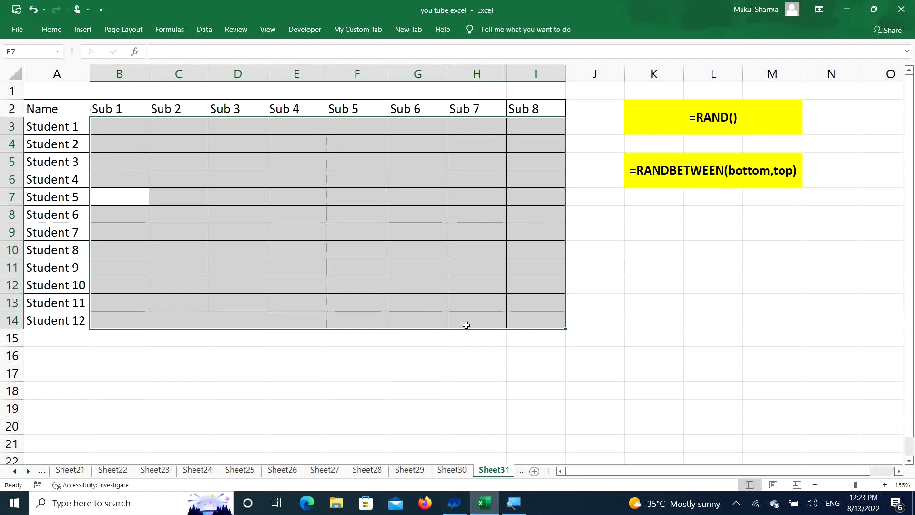
{"action": "left_click", "coordinate": [665, 284]}
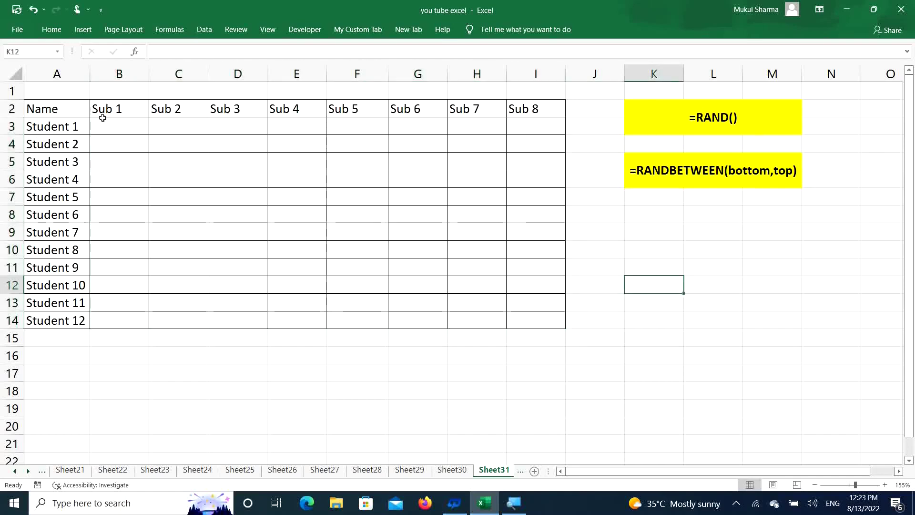
- Enter =RANDBETWEEN(10,100) in B3 and fill it down and across the marks range B3:I14
{"action": "left_click_drag", "start_coordinate": [103, 118], "coordinate": [519, 316]}
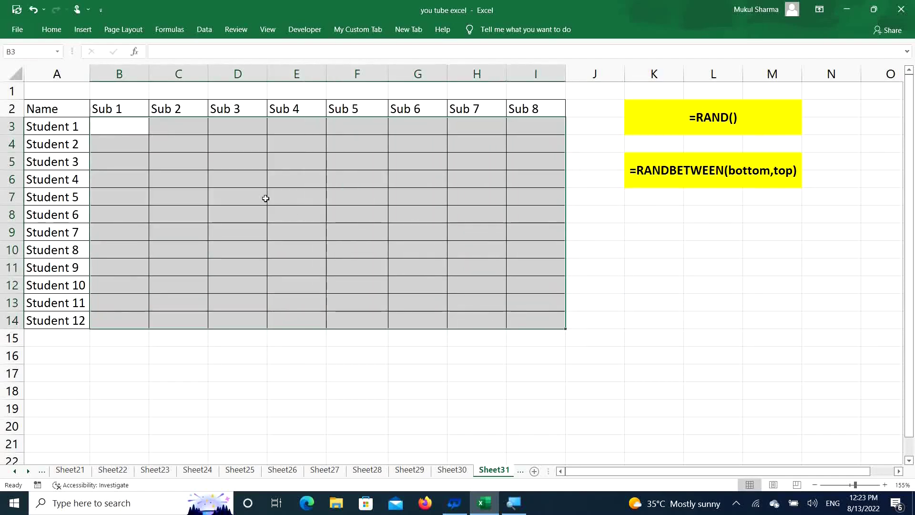
{"action": "type", "text": "=ra"}
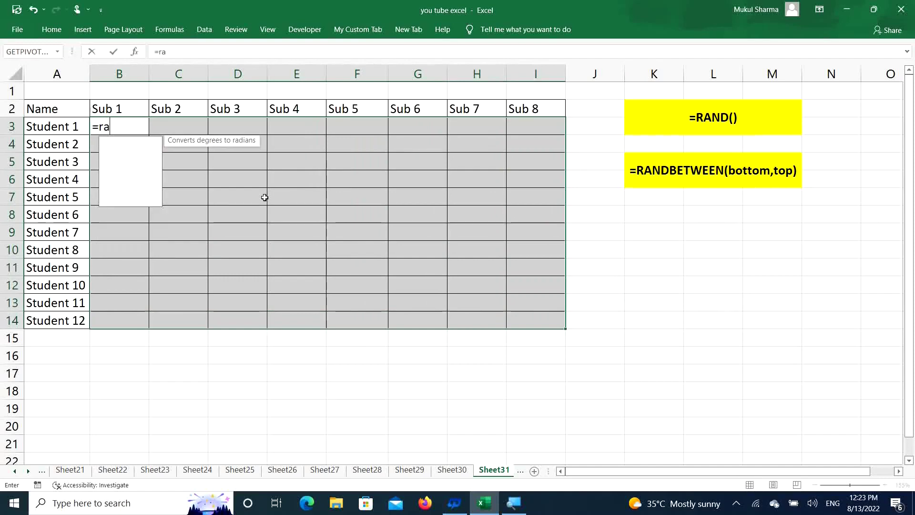
{"action": "type", "text": "nd"}
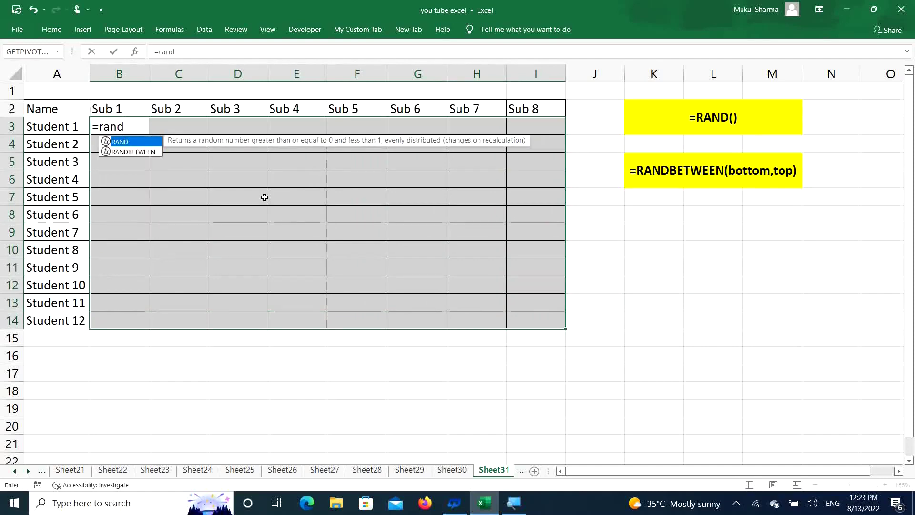
{"action": "key", "text": "Down"}
{"action": "key", "text": "Tab"}
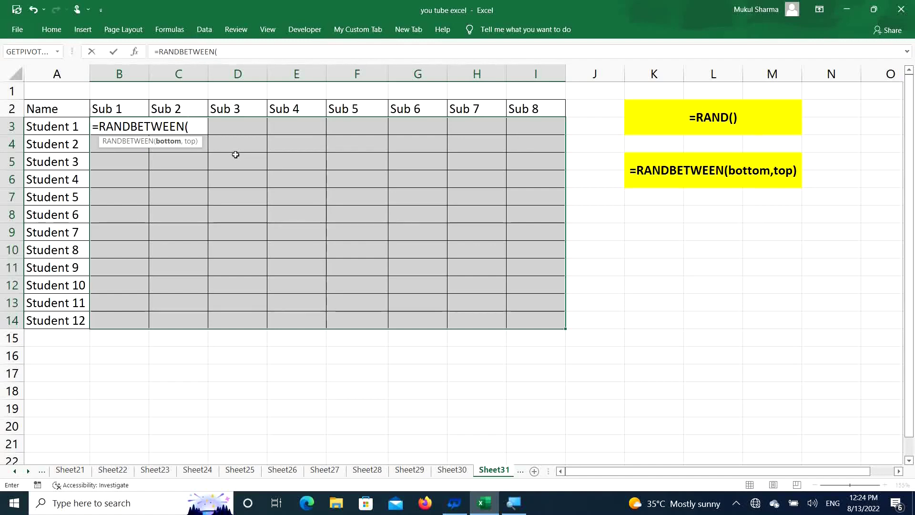
{"action": "type", "text": "10,"}
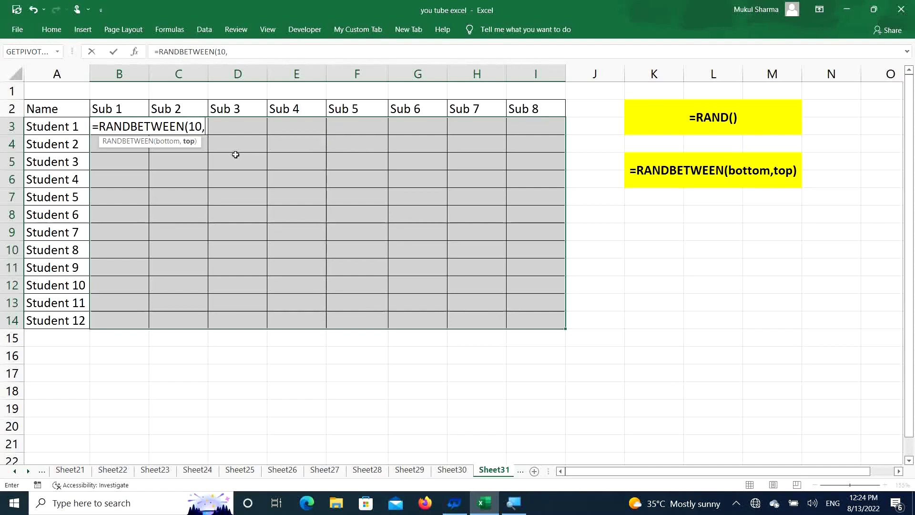
{"action": "type", "text": "100"}
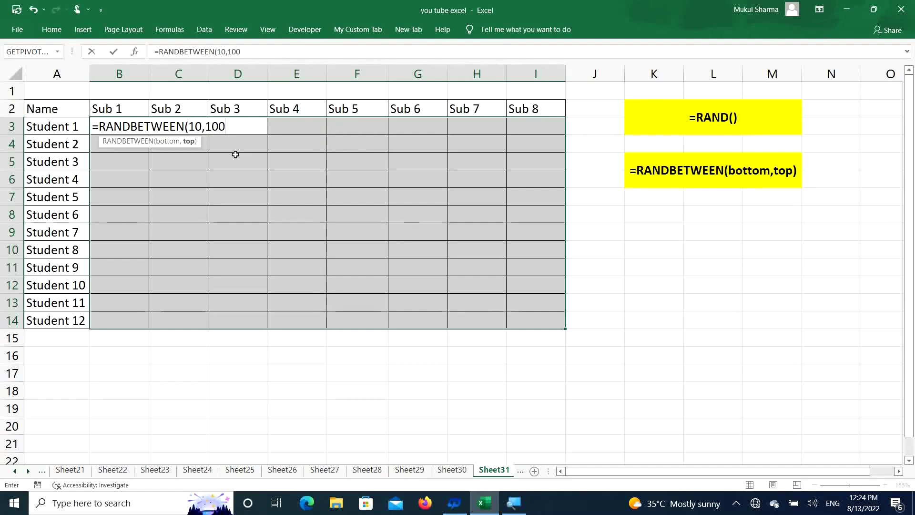
{"action": "type", "text": ")"}
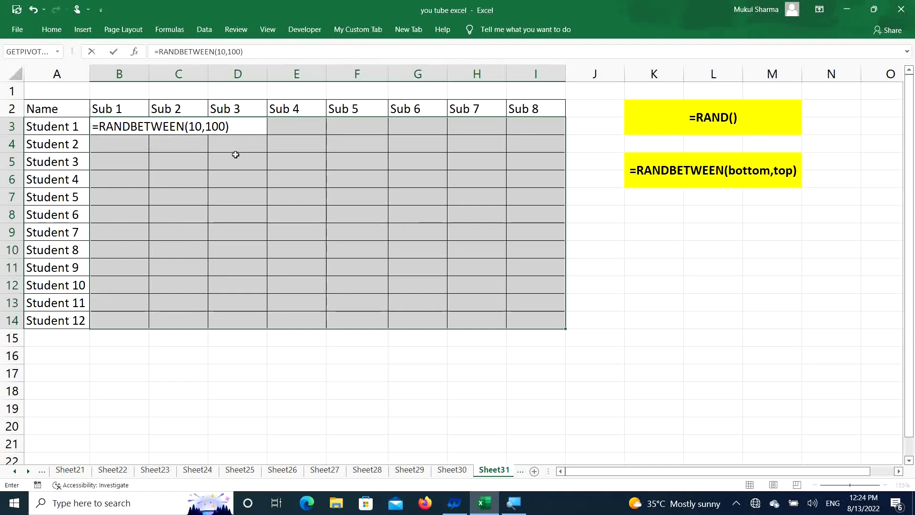
{"action": "key", "text": "Return"}
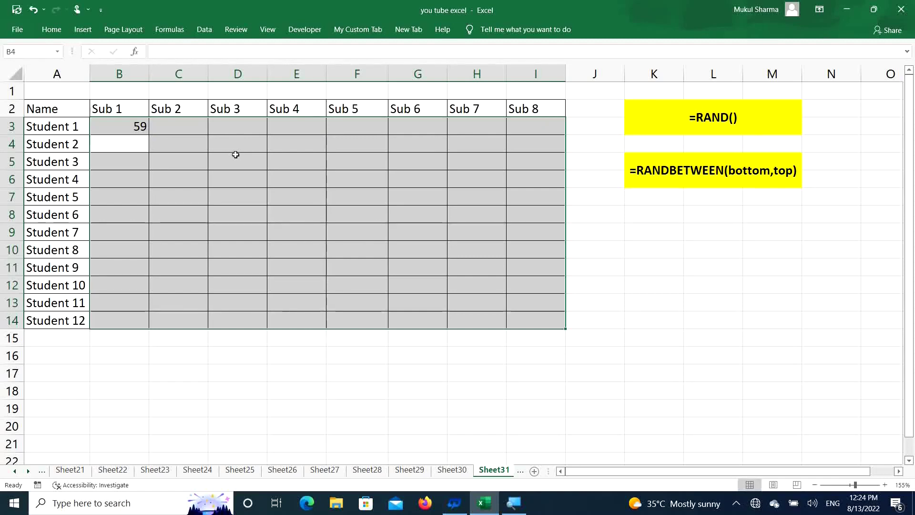
{"action": "key", "text": "ctrl+d"}
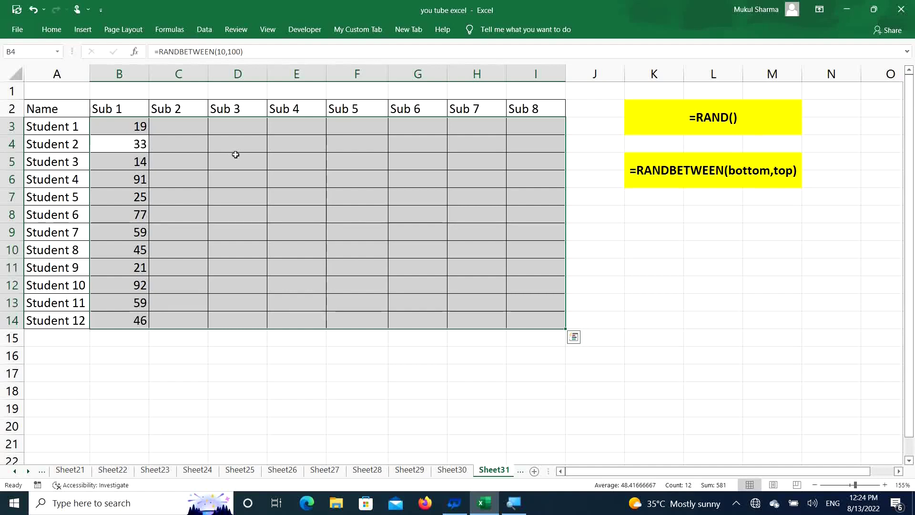
{"action": "key", "text": "ctrl+r"}
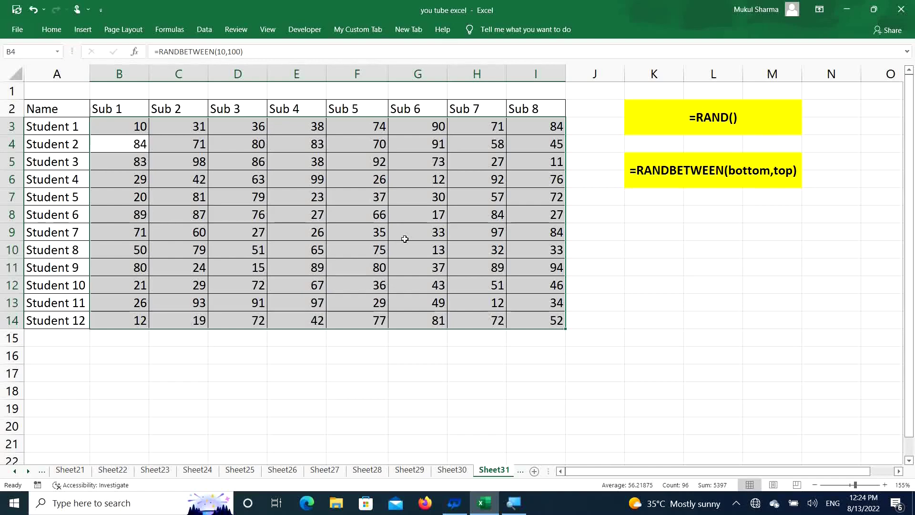
- Convert the random-number formulas in B3:I14 to fixed values by copying the range and pasting it over itself as values
{"action": "key", "text": "ctrl+c"}
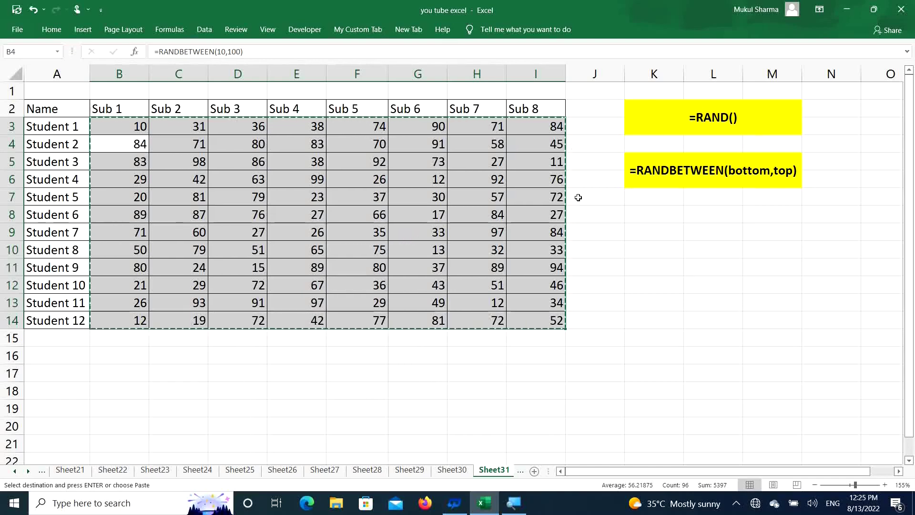
{"action": "key", "text": "ctrl+v"}
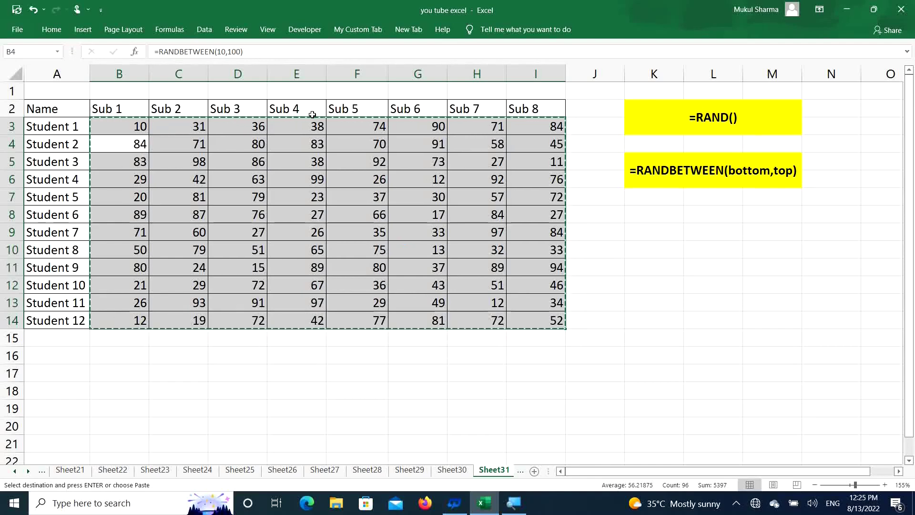
{"action": "left_click", "coordinate": [52, 32]}
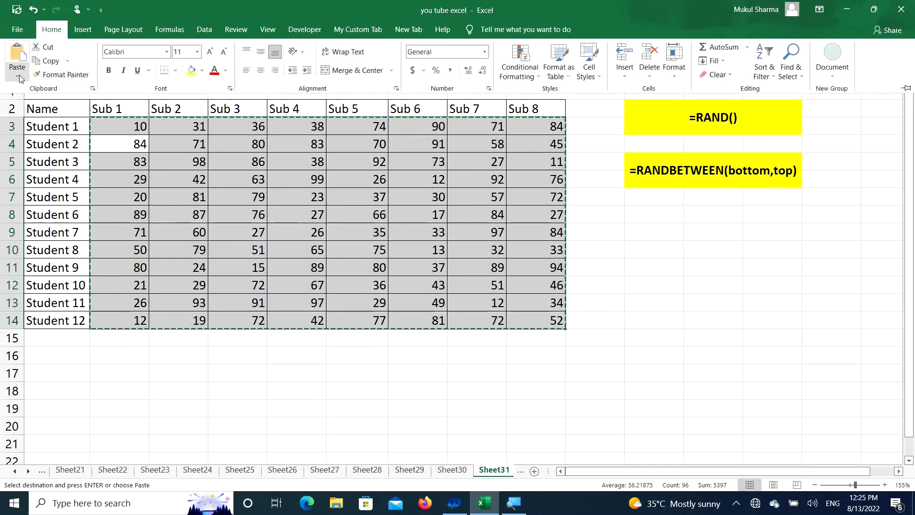
{"action": "left_click", "coordinate": [19, 78]}
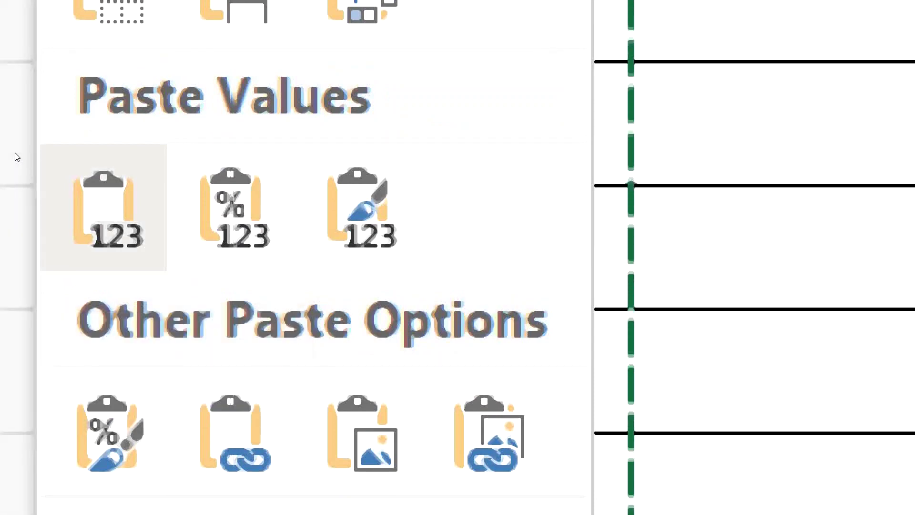
{"action": "key", "text": "v"}
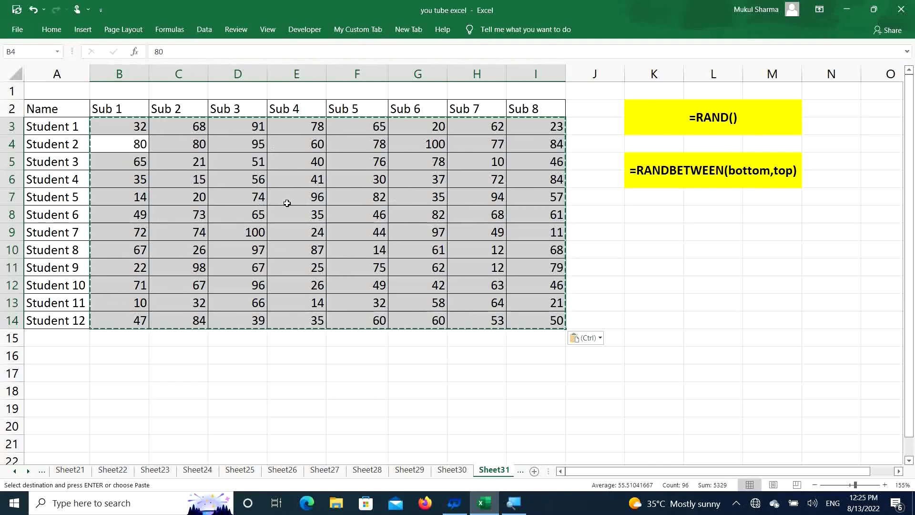
- Examine whether the pasted marks recalculate while editing and selecting various empty cells around the table
{"action": "double_click", "coordinate": [464, 374]}
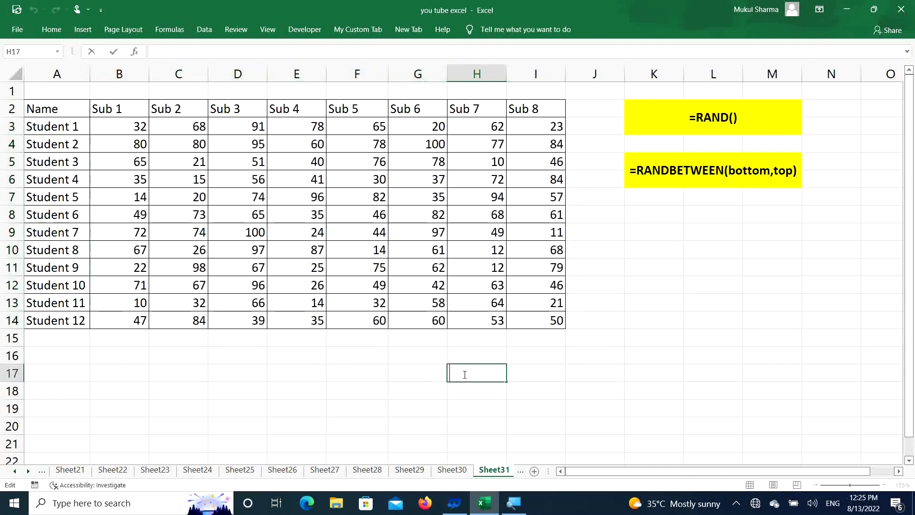
{"action": "left_click", "coordinate": [632, 354]}
{"action": "left_click", "coordinate": [695, 290]}
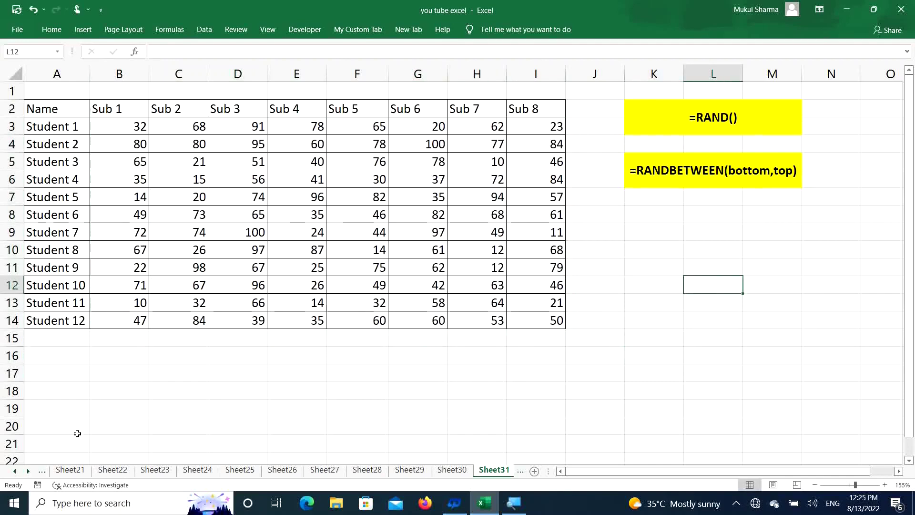
{"action": "left_click", "coordinate": [203, 392]}
{"action": "left_click", "coordinate": [527, 376]}
{"action": "left_click", "coordinate": [606, 360]}
{"action": "left_click", "coordinate": [763, 337]}
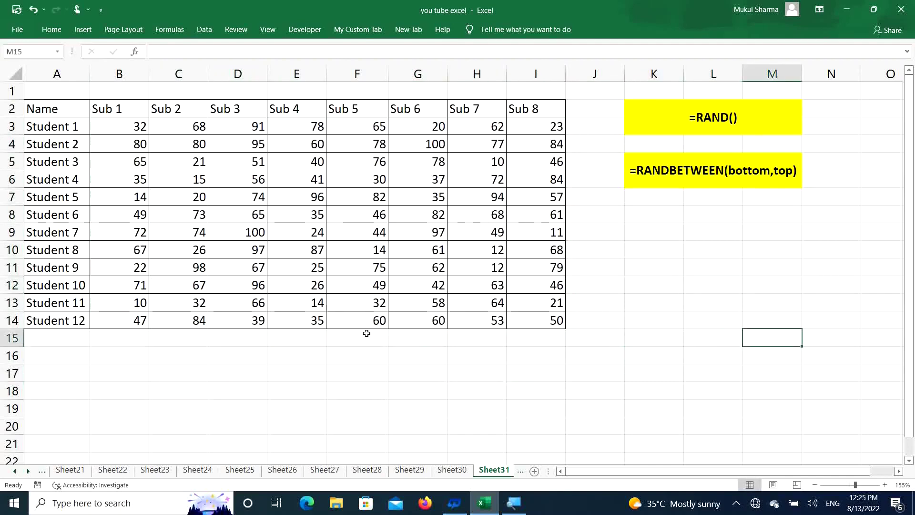
{"action": "left_click", "coordinate": [334, 394]}
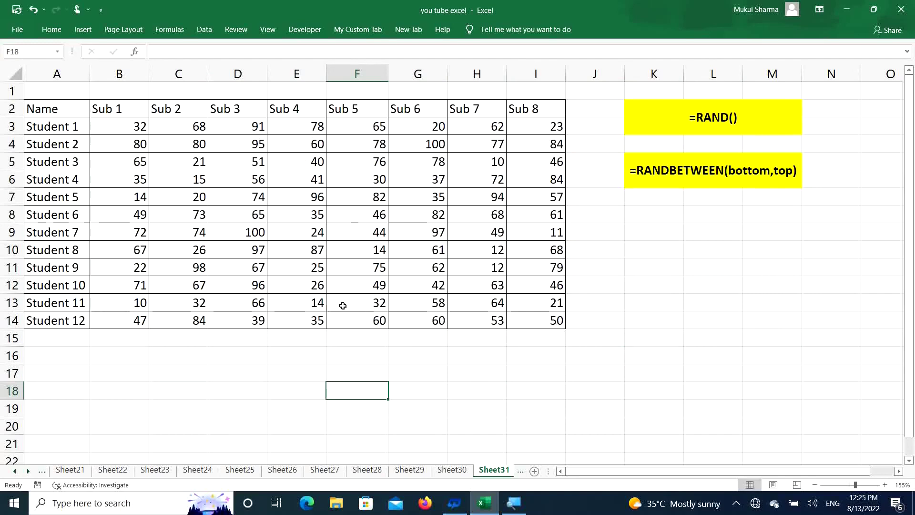
- Clear the marks in B3:I14, enter =1000*RANDBETWEEN(1,20) in B3 and fill it down and across the range
{"action": "left_click_drag", "start_coordinate": [122, 128], "coordinate": [528, 313]}
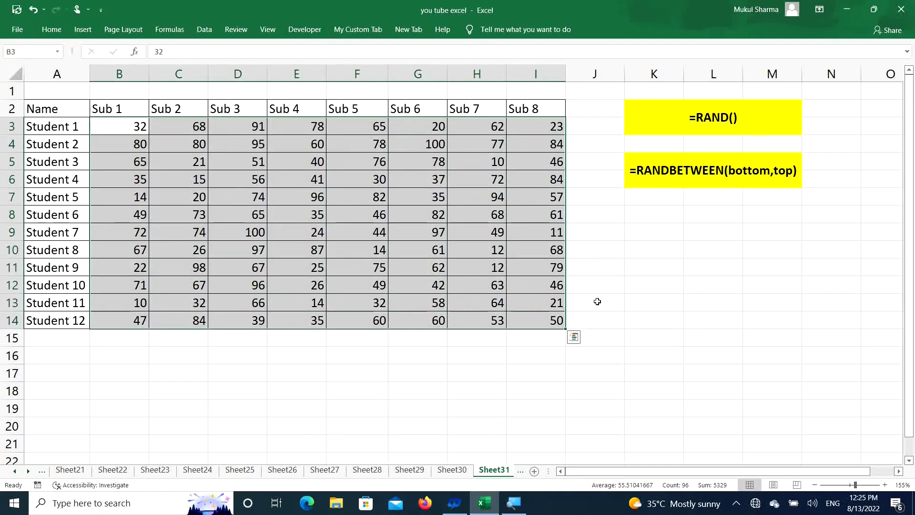
{"action": "key", "text": "Delete"}
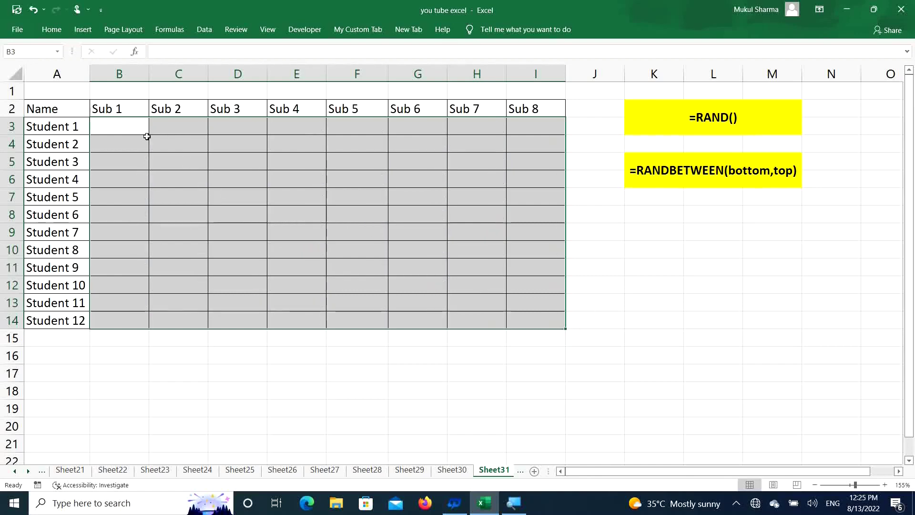
{"action": "type", "text": "="}
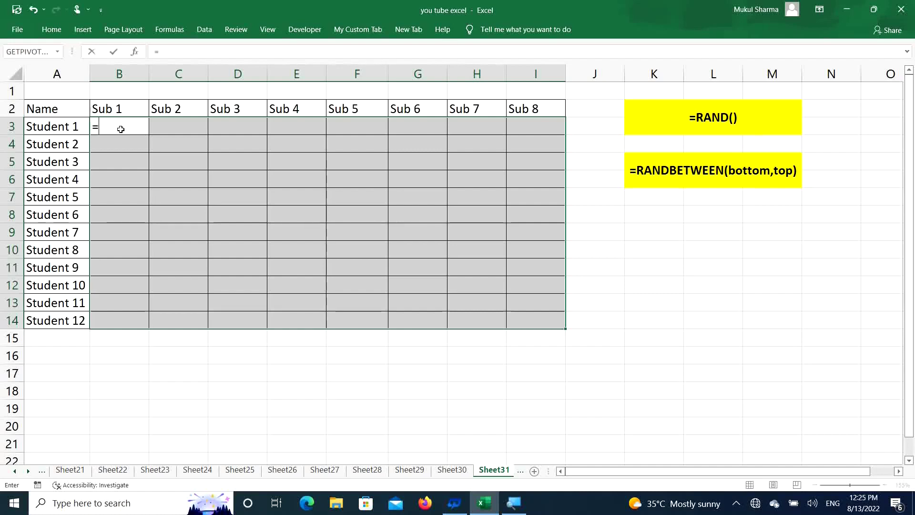
{"action": "type", "text": "1000*rand"}
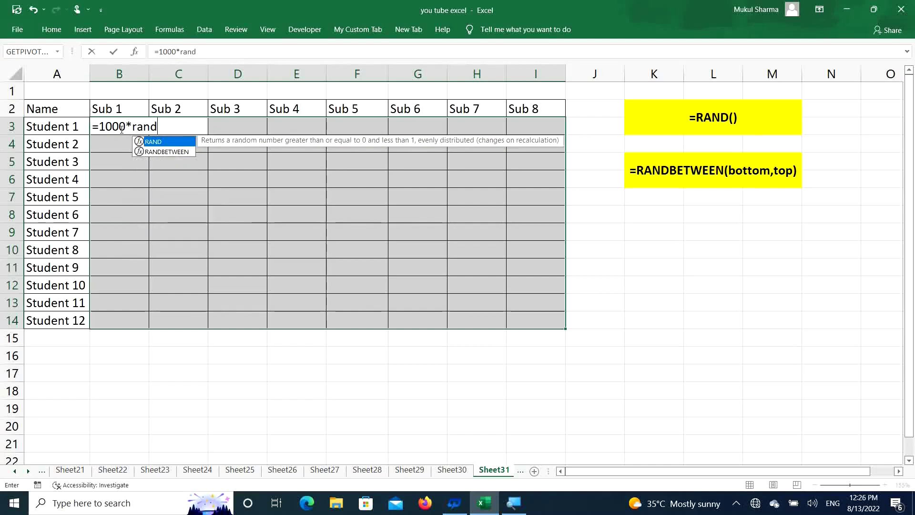
{"action": "key", "text": "Down"}
{"action": "key", "text": "Tab"}
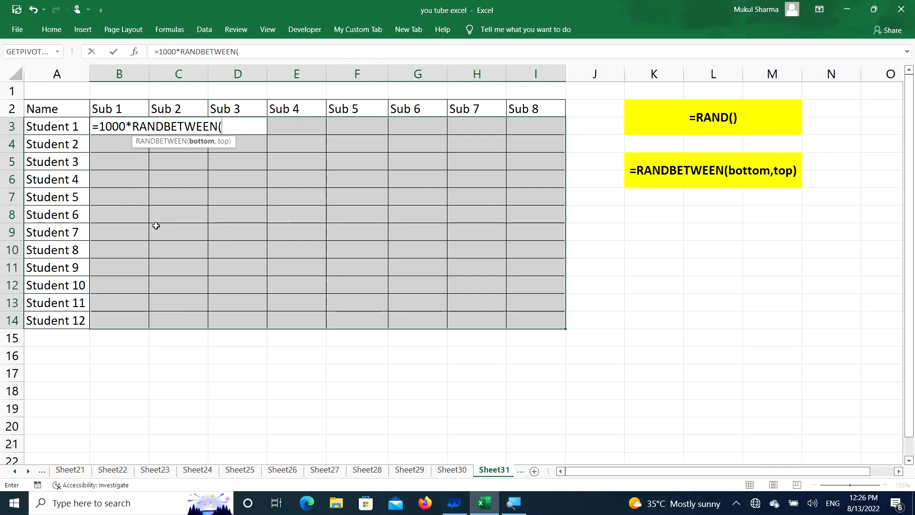
{"action": "type", "text": "1,2"}
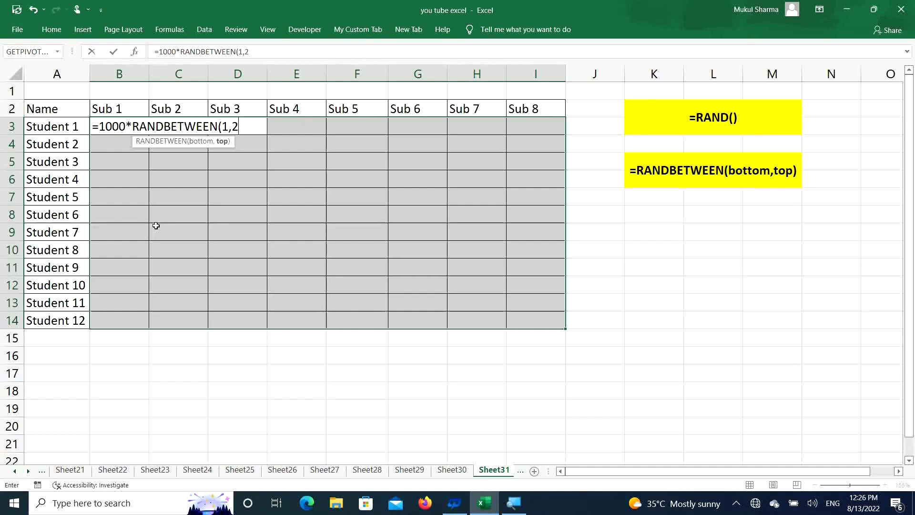
{"action": "type", "text": "0)"}
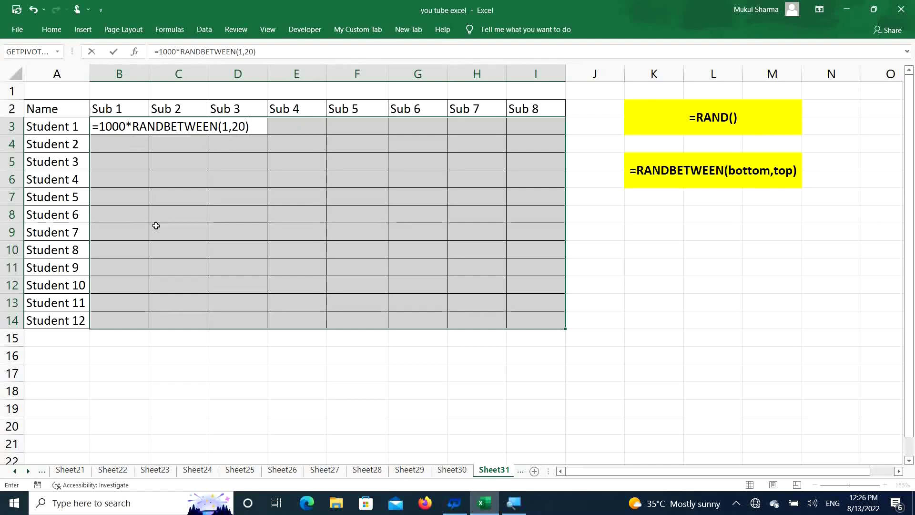
{"action": "key", "text": "Return"}
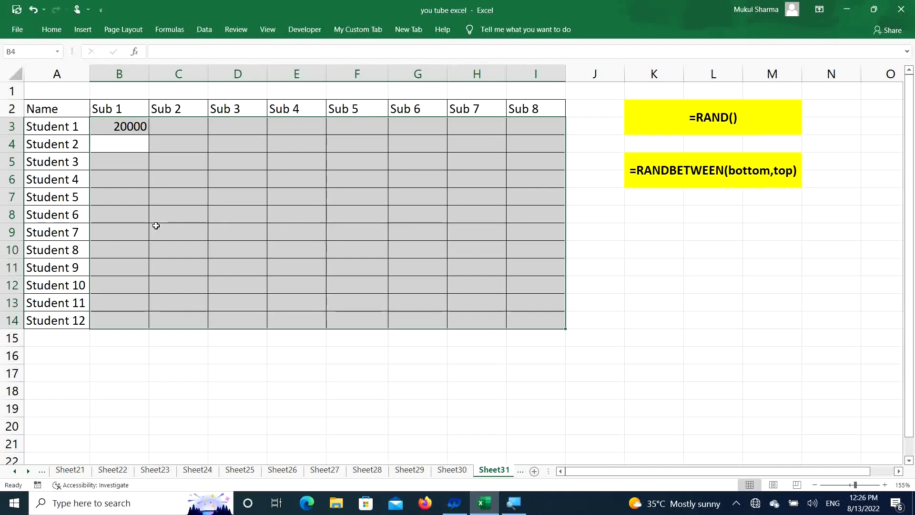
{"action": "key", "text": "ctrl+d"}
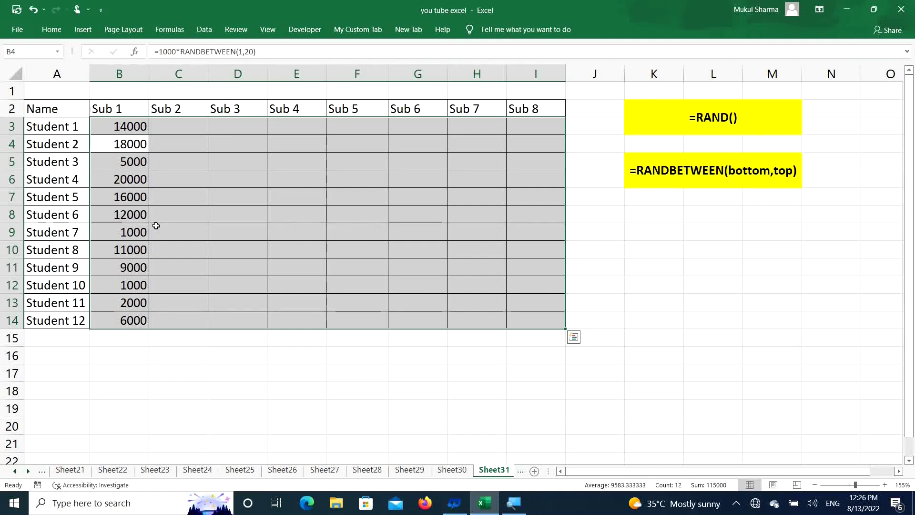
{"action": "key", "text": "ctrl+r"}
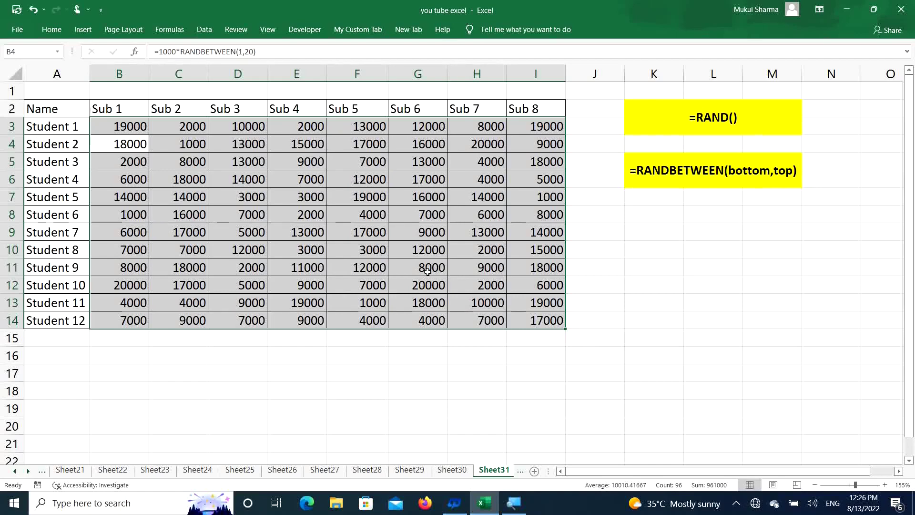
- Convert the multiples-of-1000 formulas in B3:I14 to fixed numbers by copying the range and pasting it over itself as values
{"action": "key", "text": "ctrl+c"}
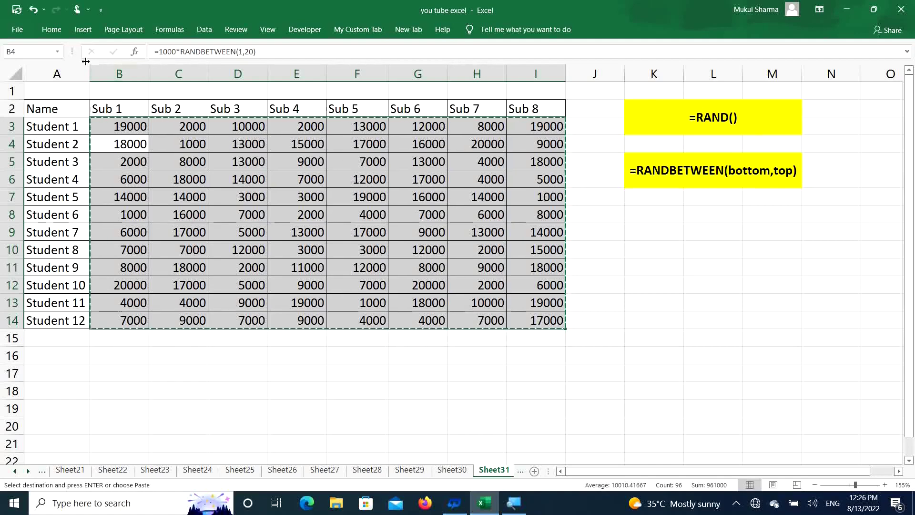
{"action": "left_click", "coordinate": [51, 29]}
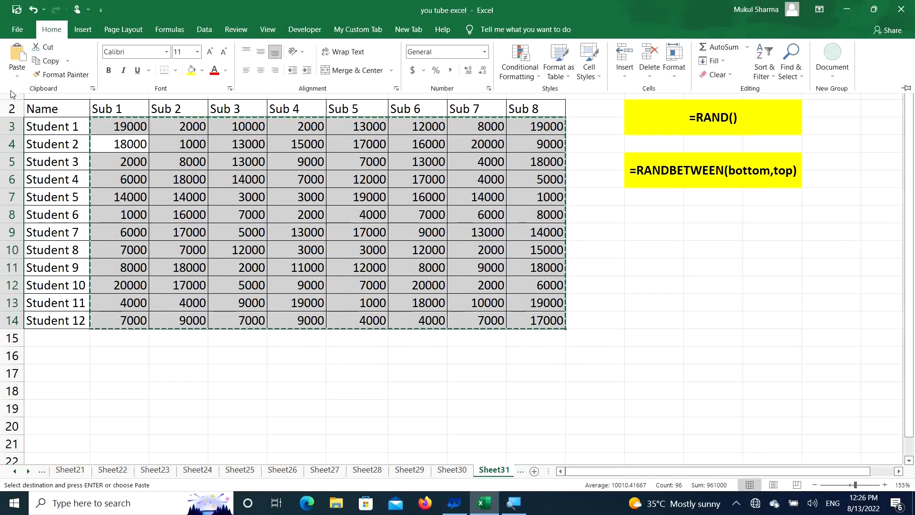
{"action": "left_click", "coordinate": [16, 75]}
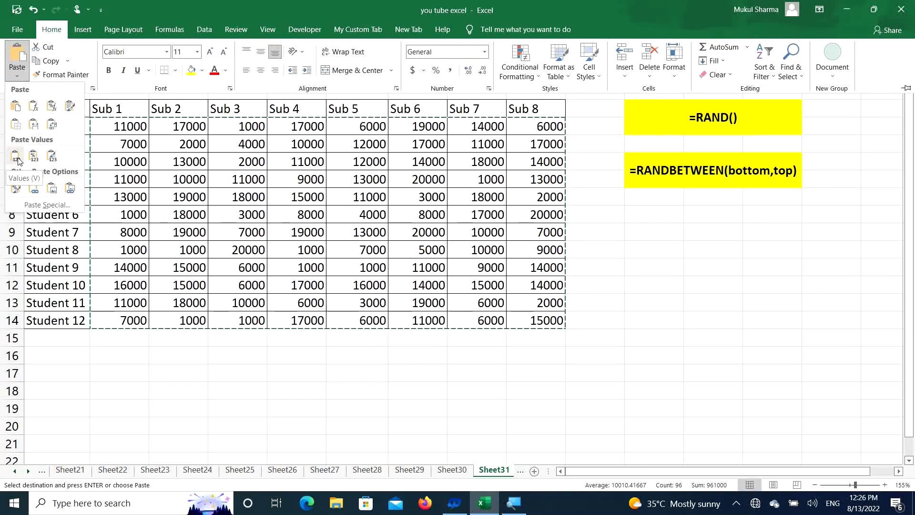
{"action": "left_click", "coordinate": [18, 159]}
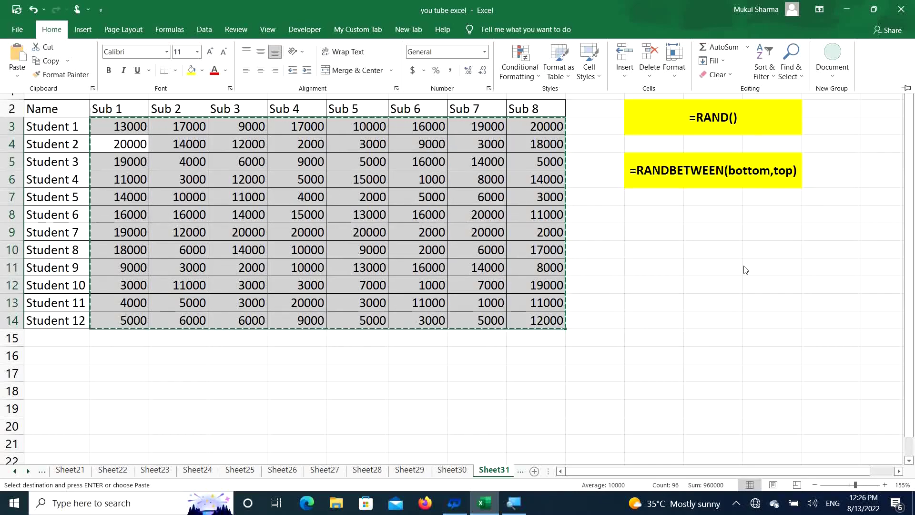
{"action": "double_click", "coordinate": [716, 267]}
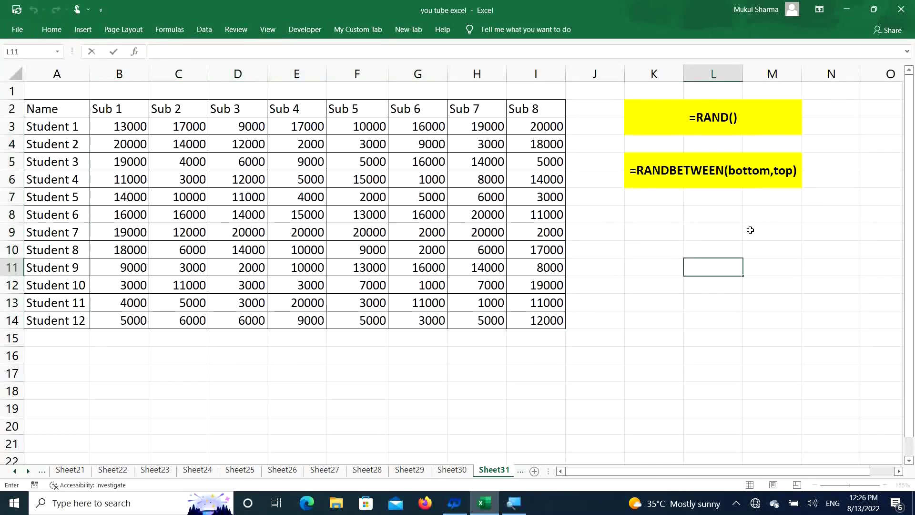
{"action": "left_click", "coordinate": [719, 179]}
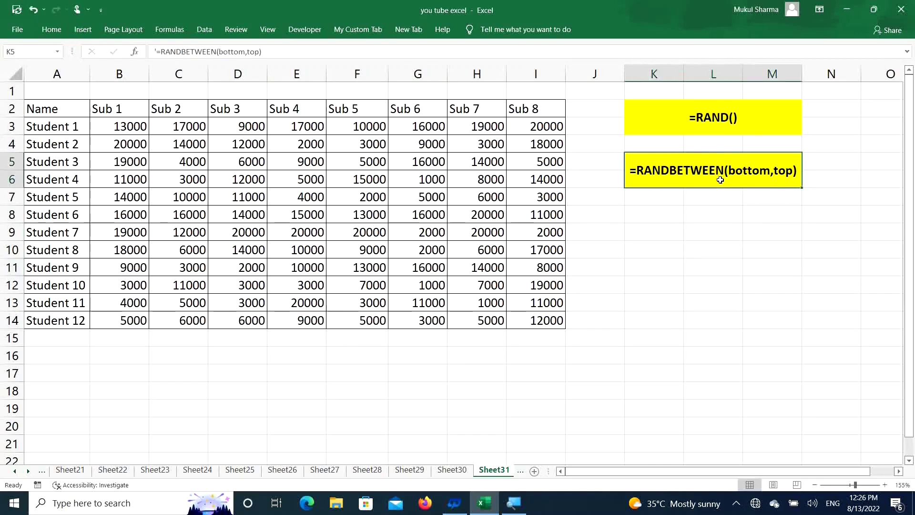
{"action": "left_click", "coordinate": [737, 116]}
- Clear the numbers in B3:I14, enter =RAND() in B3 and fill it down and across the range
{"action": "left_click_drag", "start_coordinate": [107, 127], "coordinate": [539, 320]}
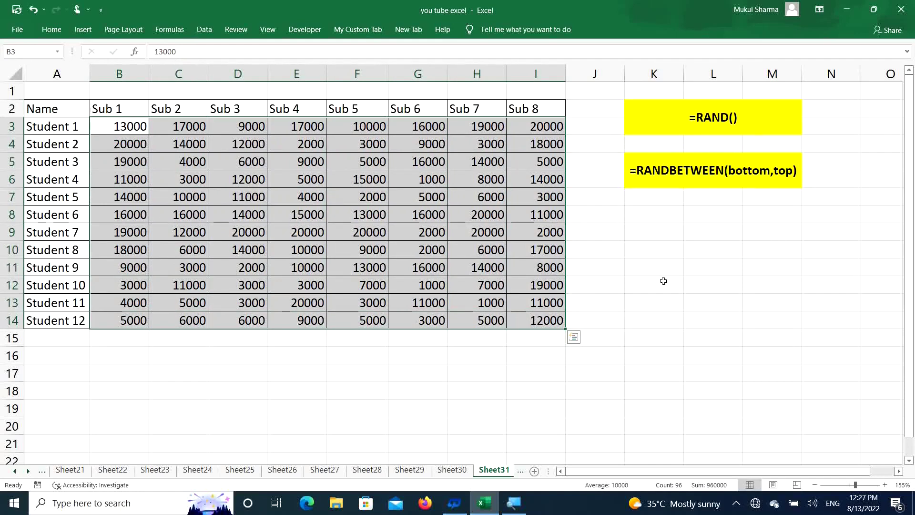
{"action": "key", "text": "Delete"}
{"action": "type", "text": "=rand"}
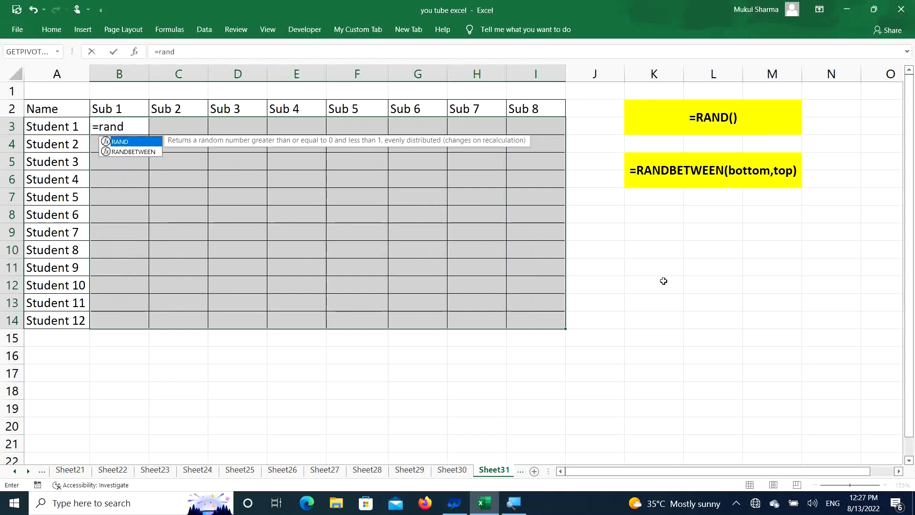
{"action": "key", "text": "Tab"}
{"action": "type", "text": ")"}
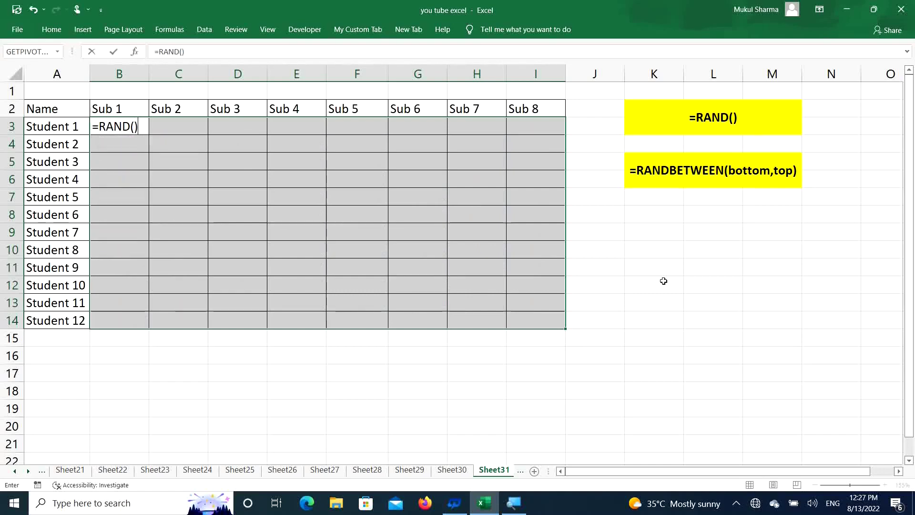
{"action": "key", "text": "Return"}
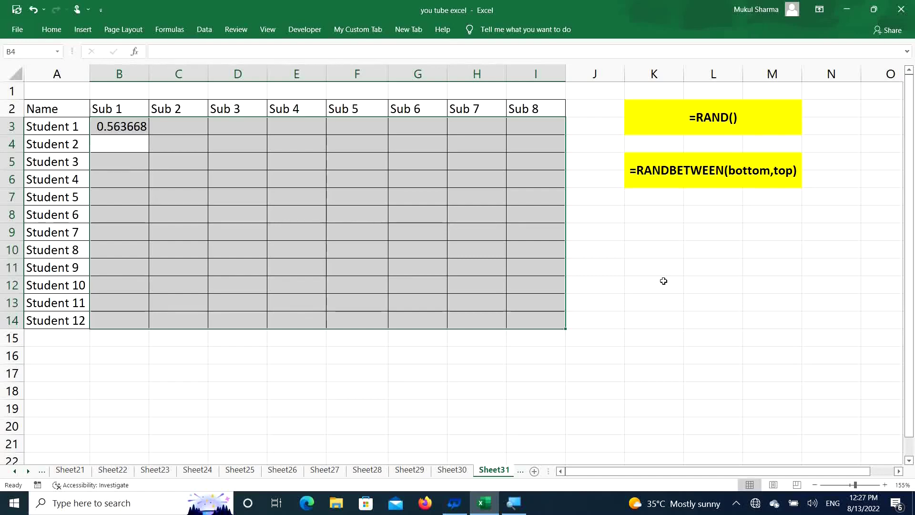
{"action": "key", "text": "ctrl+d"}
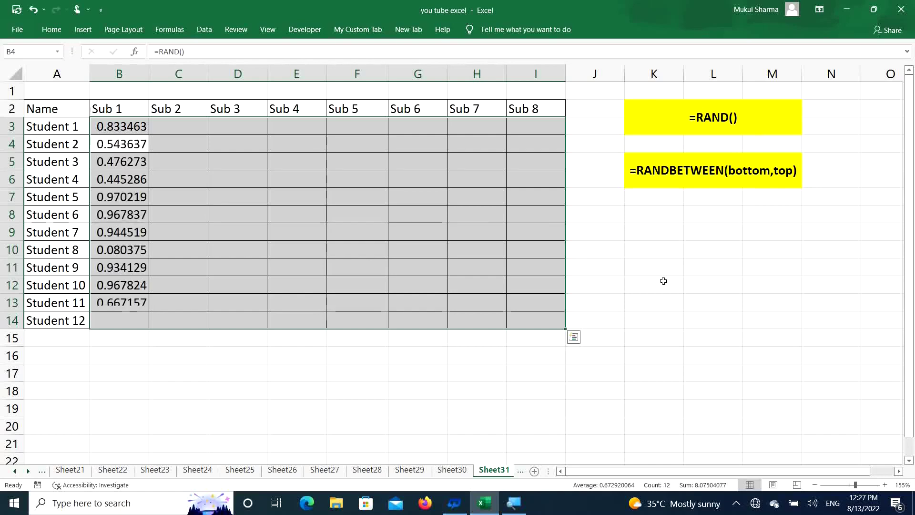
{"action": "key", "text": "ctrl+r"}
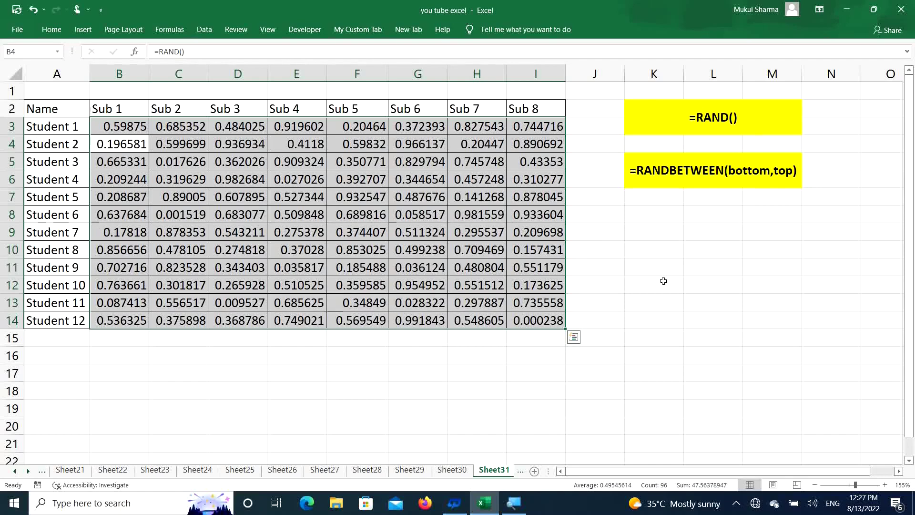
- Copy the RAND results in B3:I14 and paste them over themselves as values
{"action": "key", "text": "ctrl+c"}
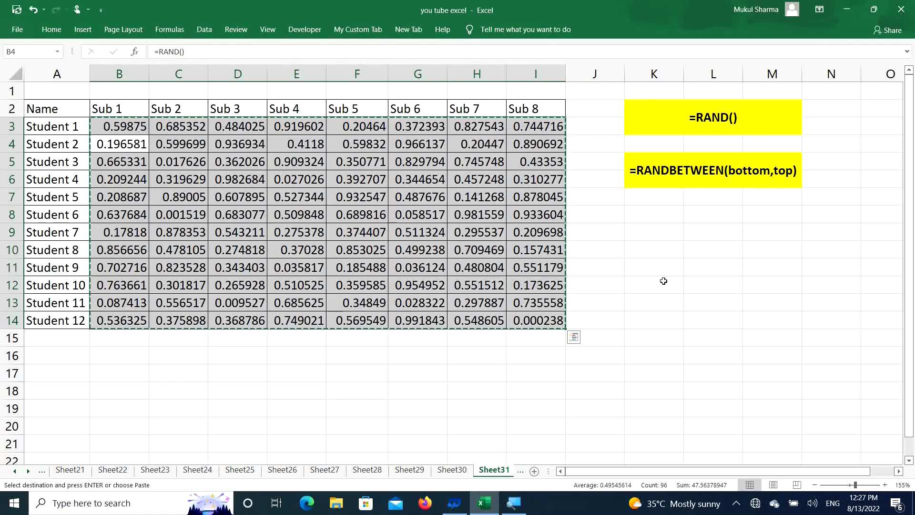
{"action": "left_click", "coordinate": [52, 30]}
{"action": "left_click", "coordinate": [17, 75]}
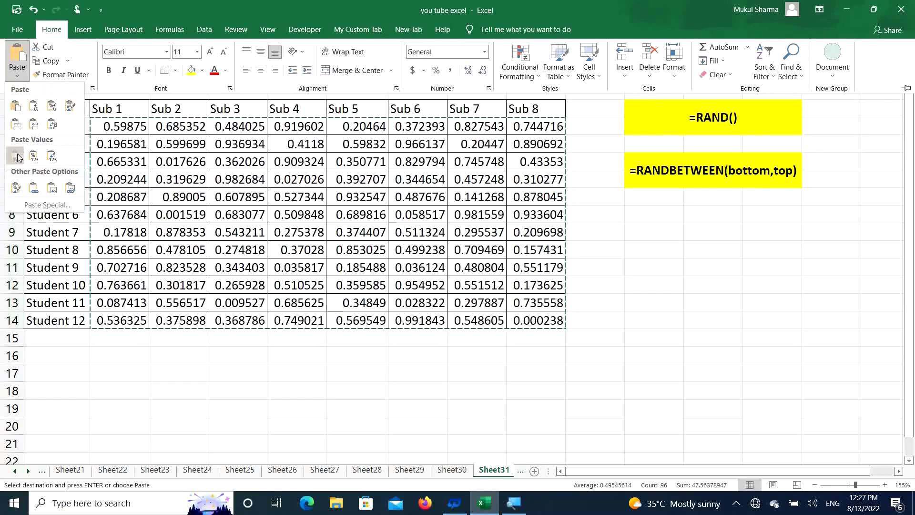
{"action": "left_click", "coordinate": [17, 155]}
{"action": "left_click", "coordinate": [704, 289]}
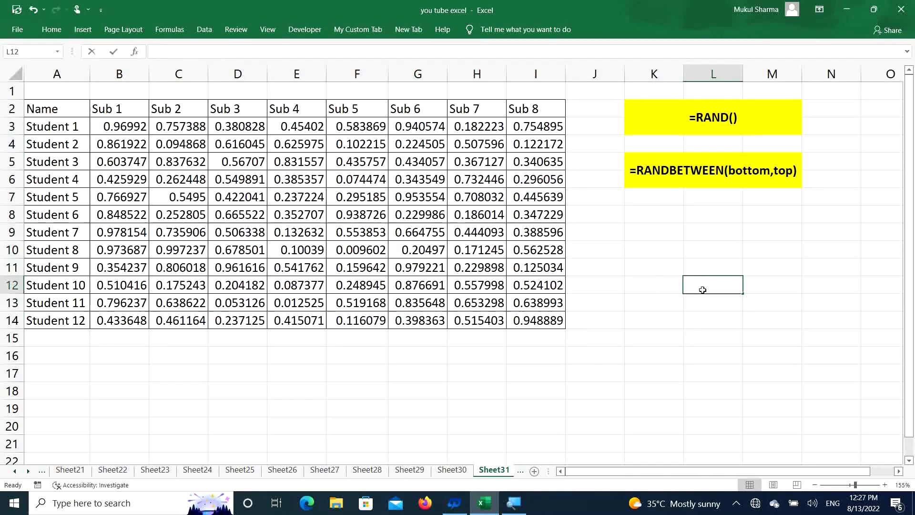
- Clear the decimals in B3:I14, enter =10*RAND() in B3 and fill it down and across the range
{"action": "left_click_drag", "start_coordinate": [100, 125], "coordinate": [541, 321]}
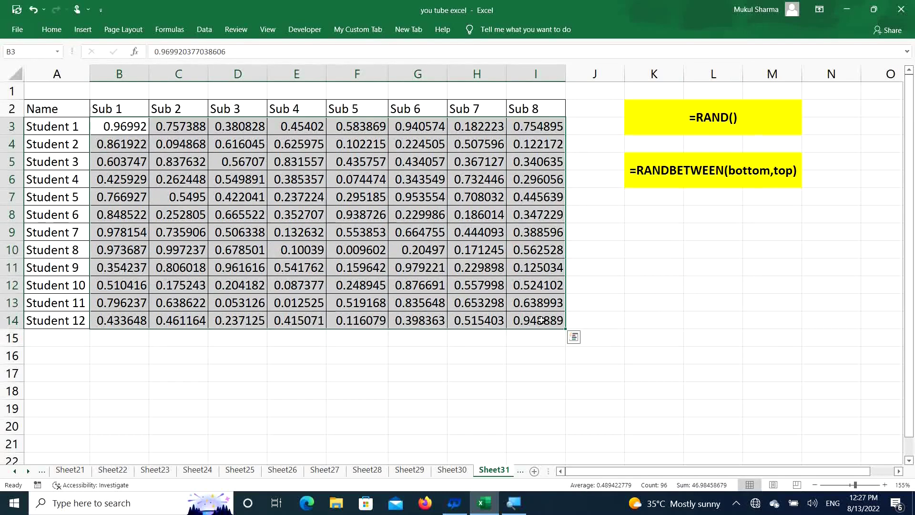
{"action": "key", "text": "Delete"}
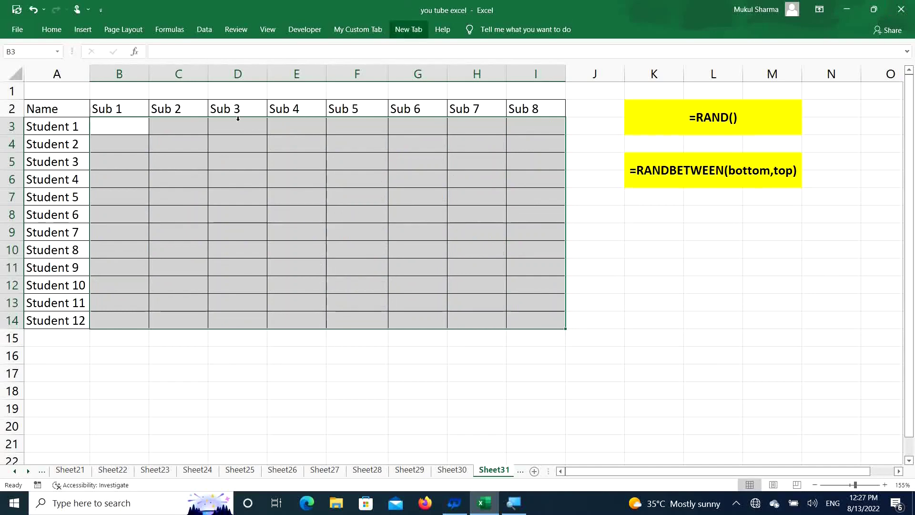
{"action": "type", "text": "=10"}
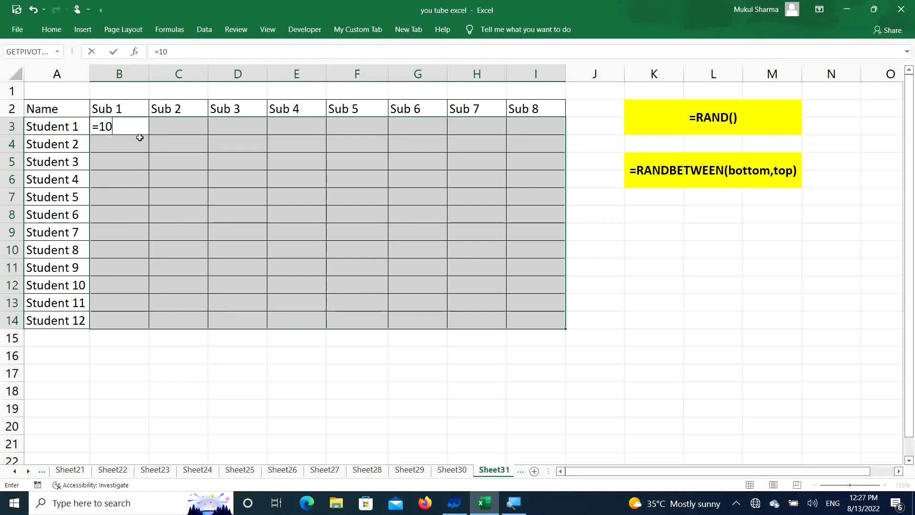
{"action": "type", "text": "*rand"}
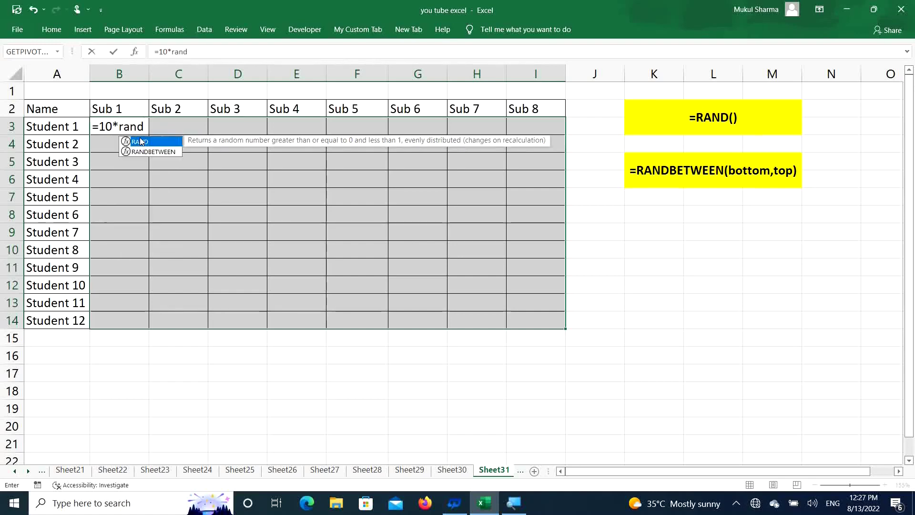
{"action": "double_click", "coordinate": [141, 141]}
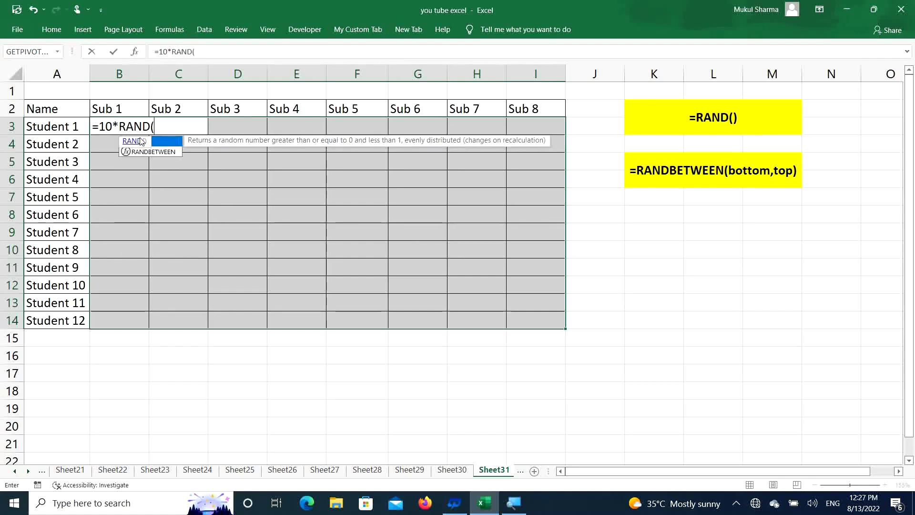
{"action": "type", "text": ")"}
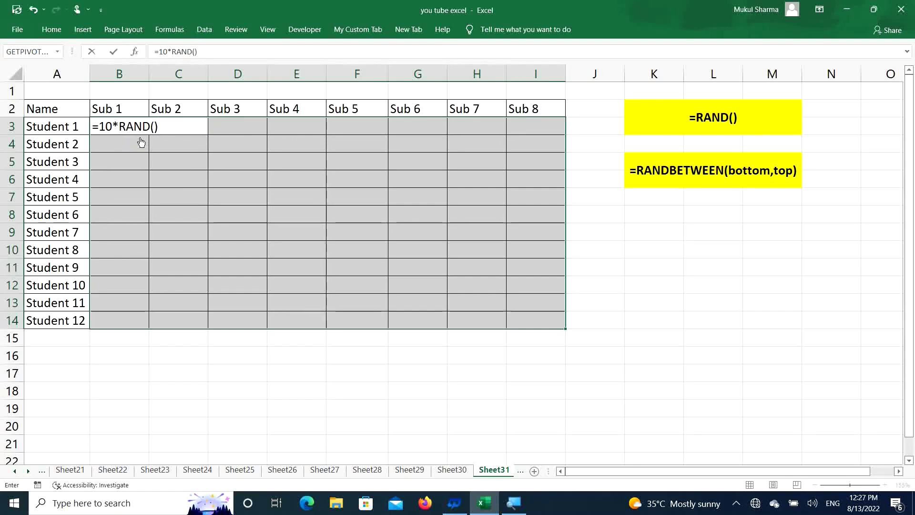
{"action": "key", "text": "Return"}
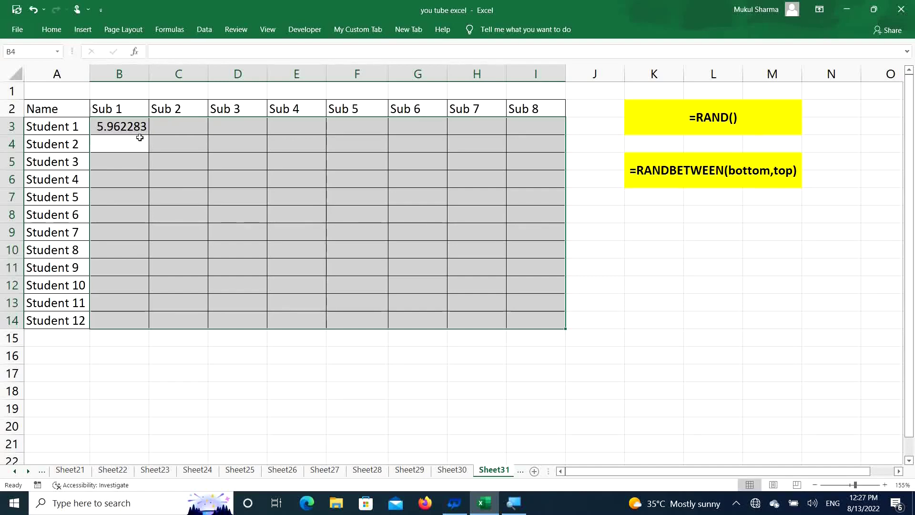
{"action": "key", "text": "ctrl+d"}
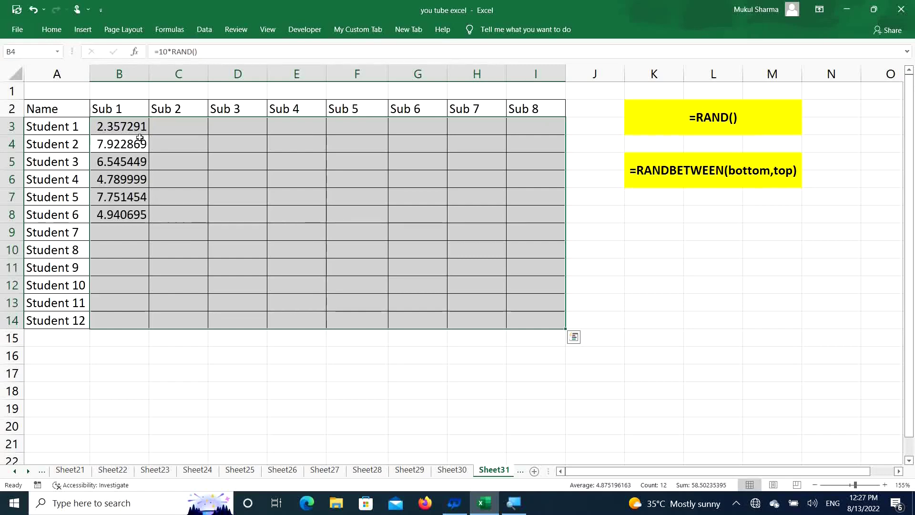
{"action": "key", "text": "ctrl+r"}
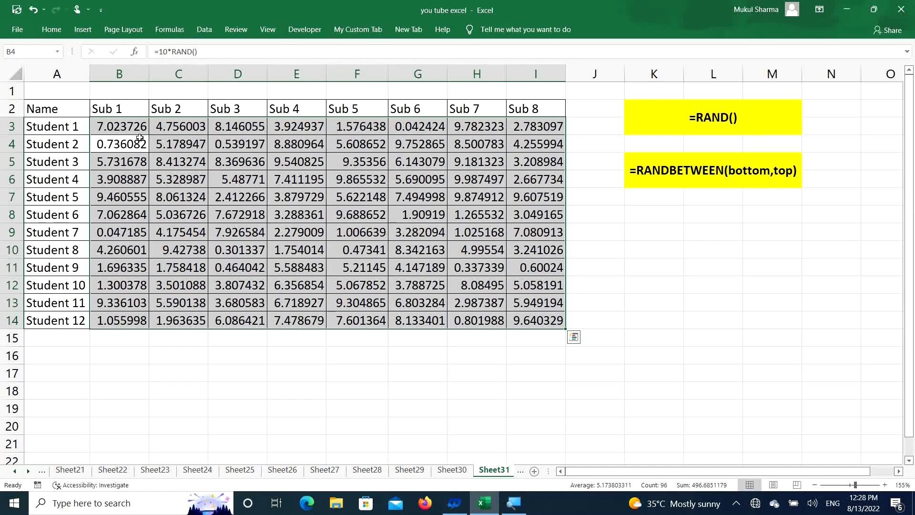
- Convert the =10*RAND() formulas in B3:I14 to fixed numbers by copying the range and pasting it over itself as values
{"action": "key", "text": "ctrl+c"}
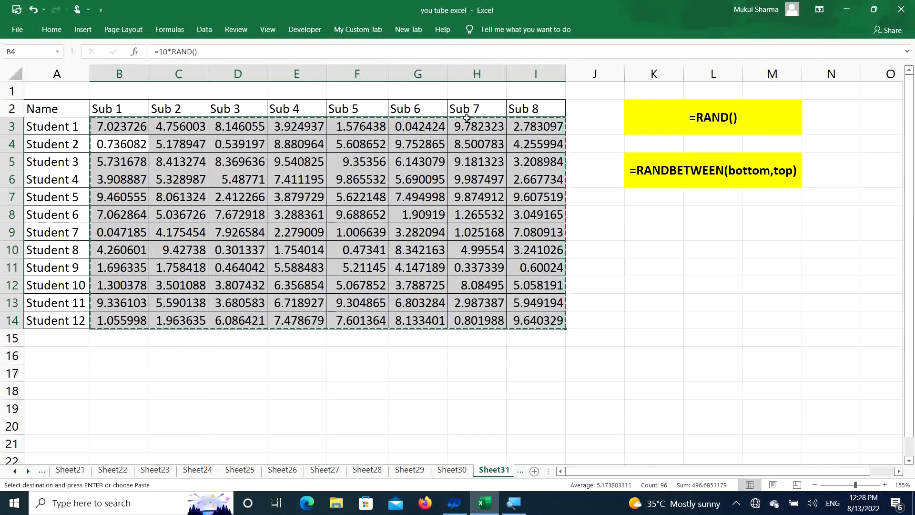
{"action": "left_click", "coordinate": [52, 29]}
{"action": "left_click", "coordinate": [17, 72]}
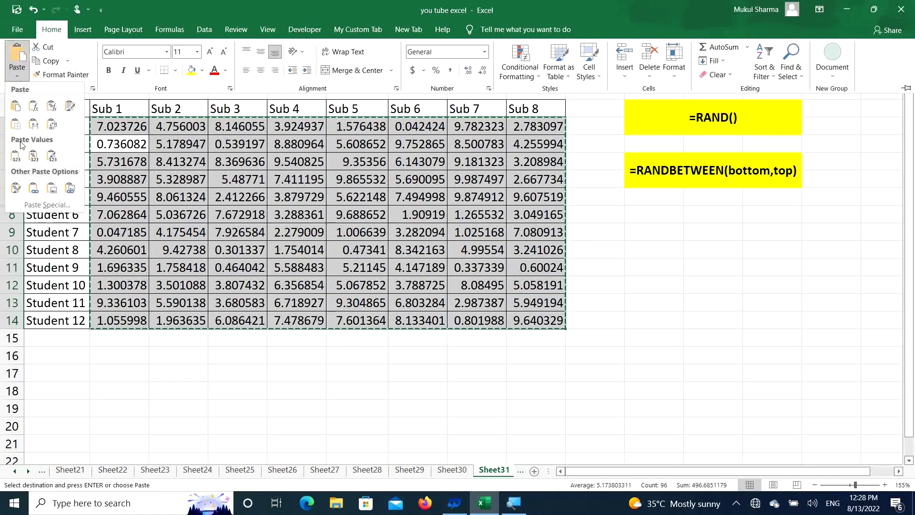
{"action": "left_click", "coordinate": [16, 157]}
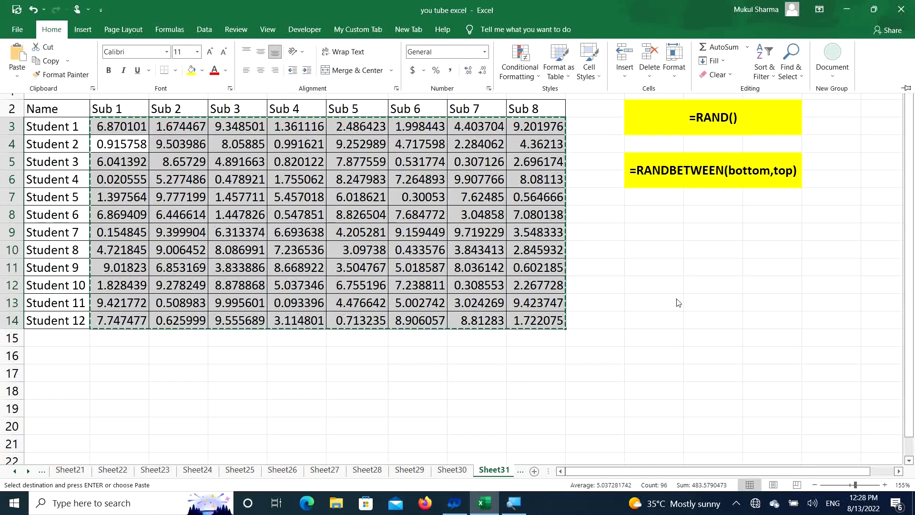
{"action": "double_click", "coordinate": [665, 302]}
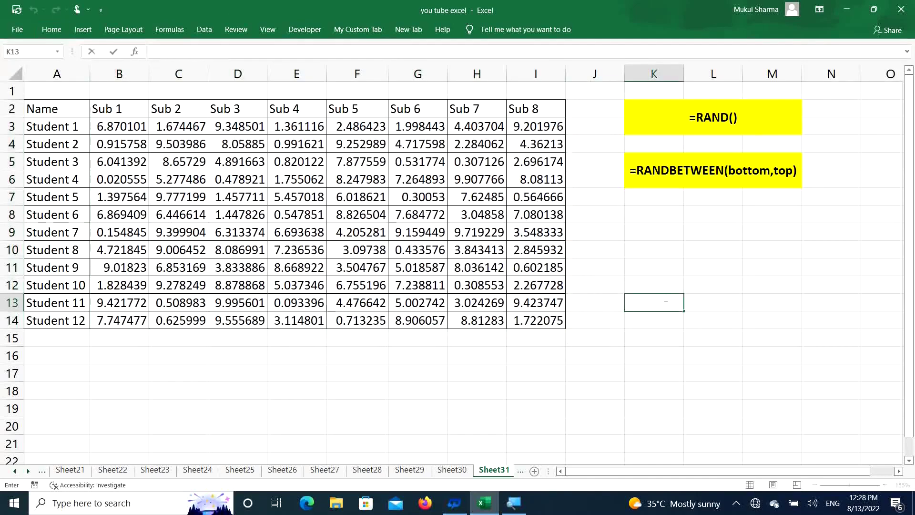